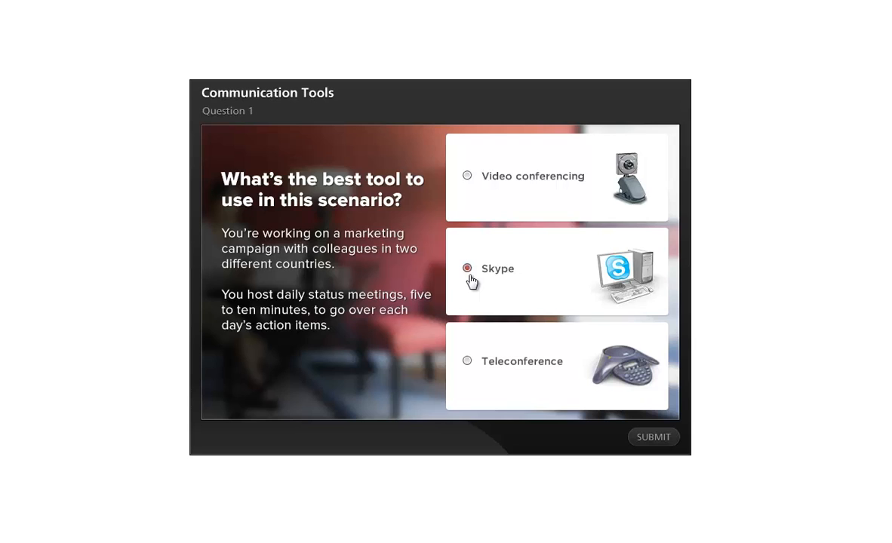
Try Question 1 of the Communication Tools quiz by submitting the Skype answer, followed by the Teleconference answer
left_click(646, 439)
left_click(496, 368)
left_click(637, 442)
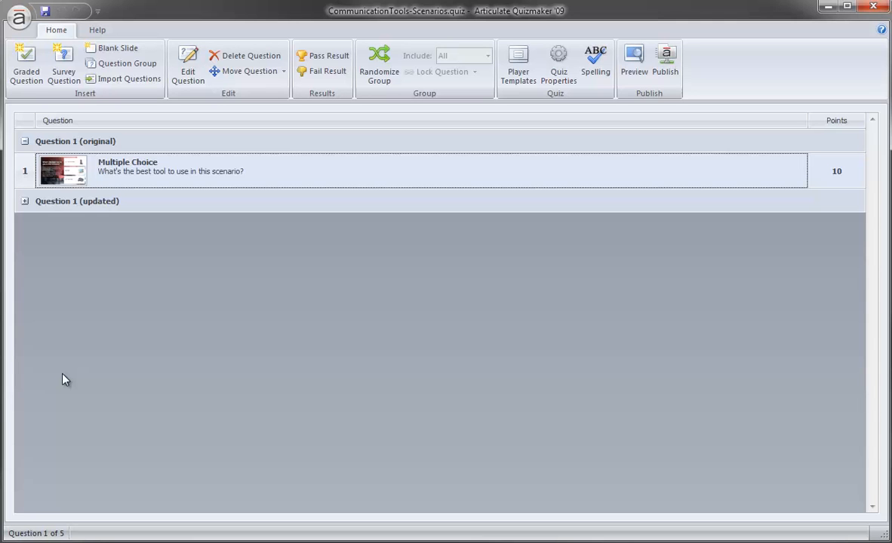
Set the feedback of the multiple choice question in the Question 1 (original) group to By Answer, and save and close it
double_click(58, 183)
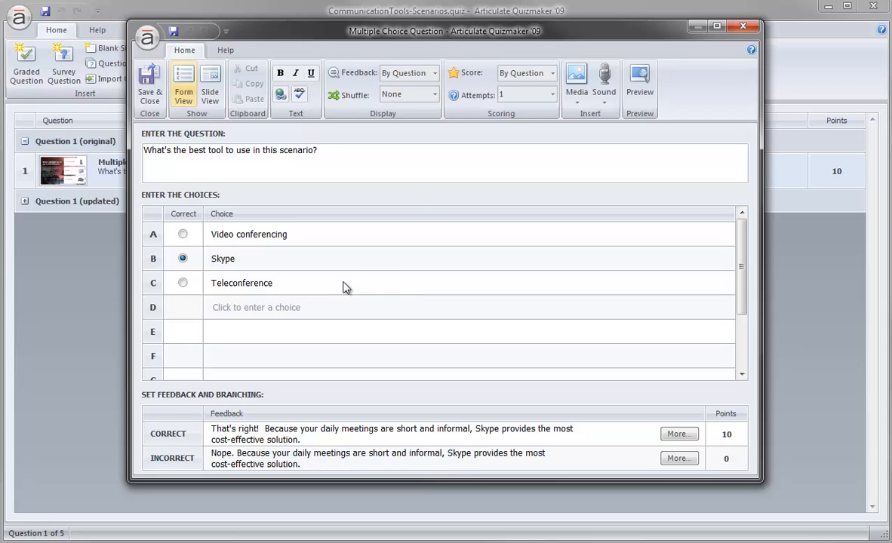
left_click(436, 75)
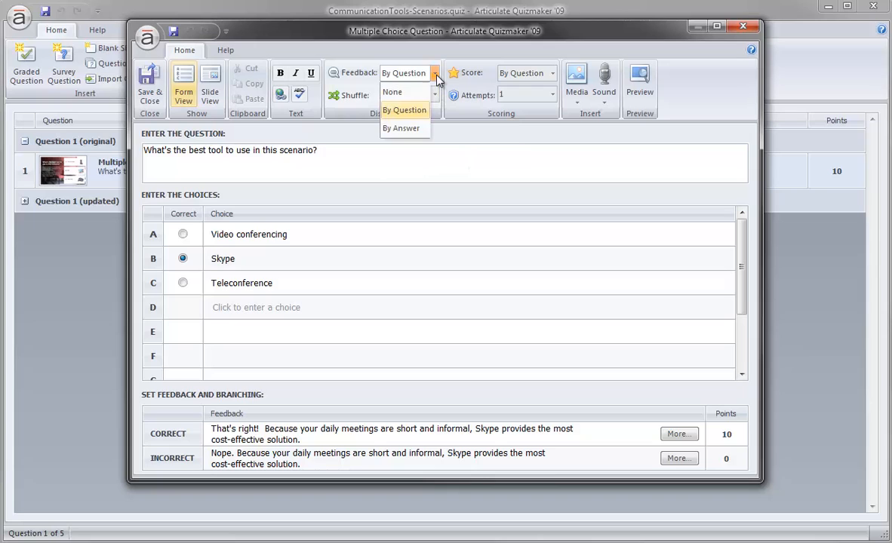
left_click(413, 129)
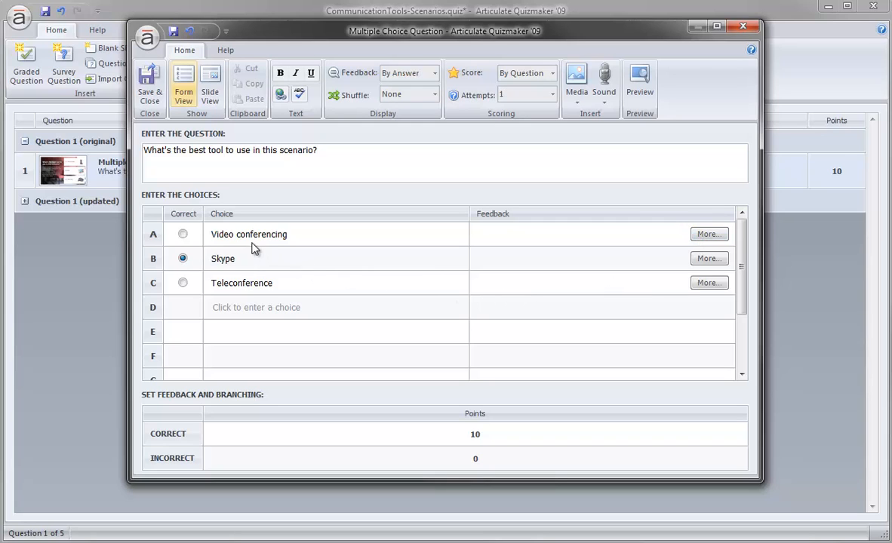
left_click(149, 84)
Examine which slide the Video conferencing answer branches to in the multiple choice question of the Question 1 (updated) group
left_click(20, 204)
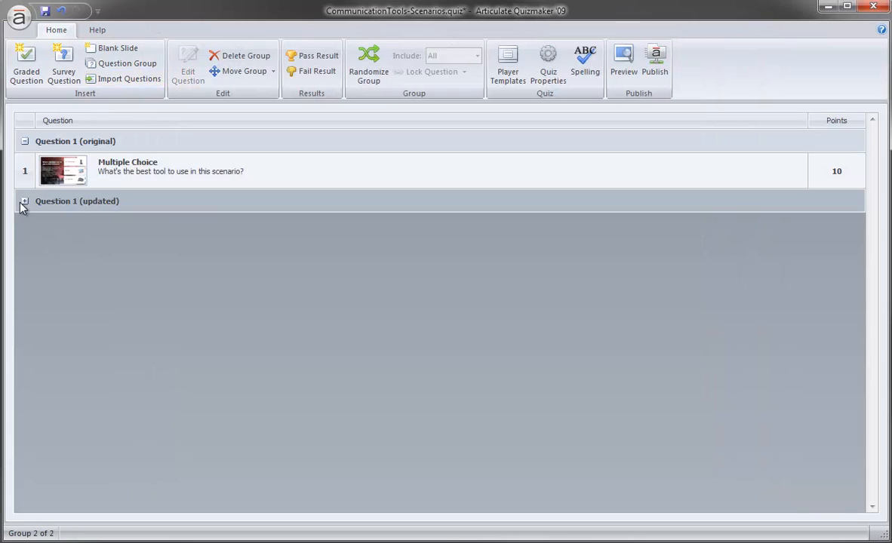
left_click(24, 201)
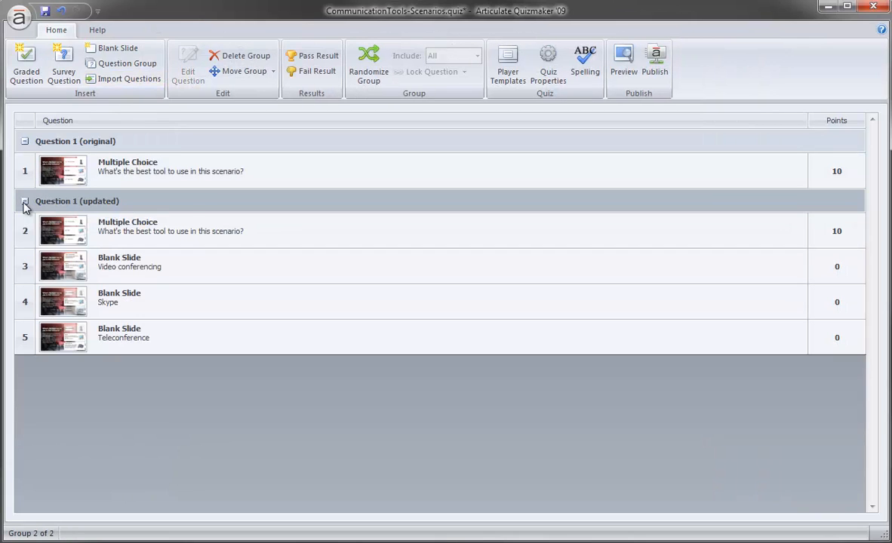
double_click(64, 235)
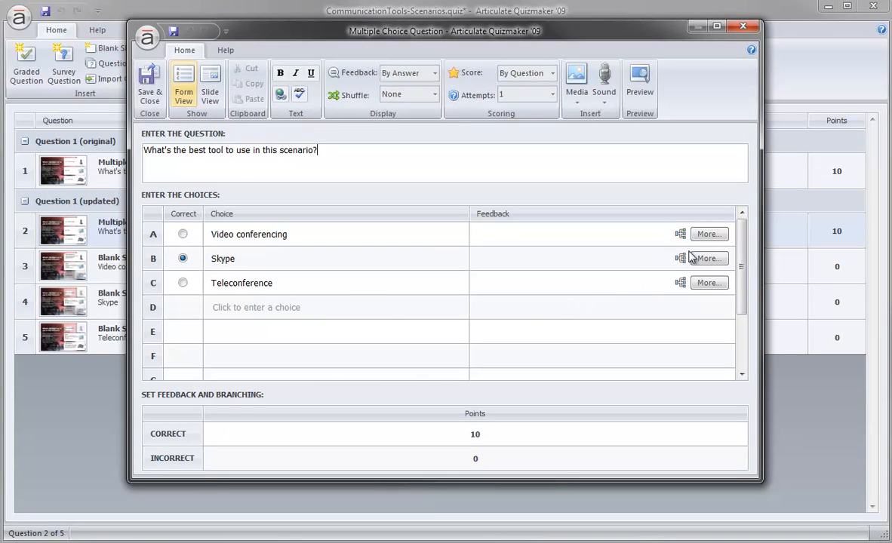
left_click(708, 235)
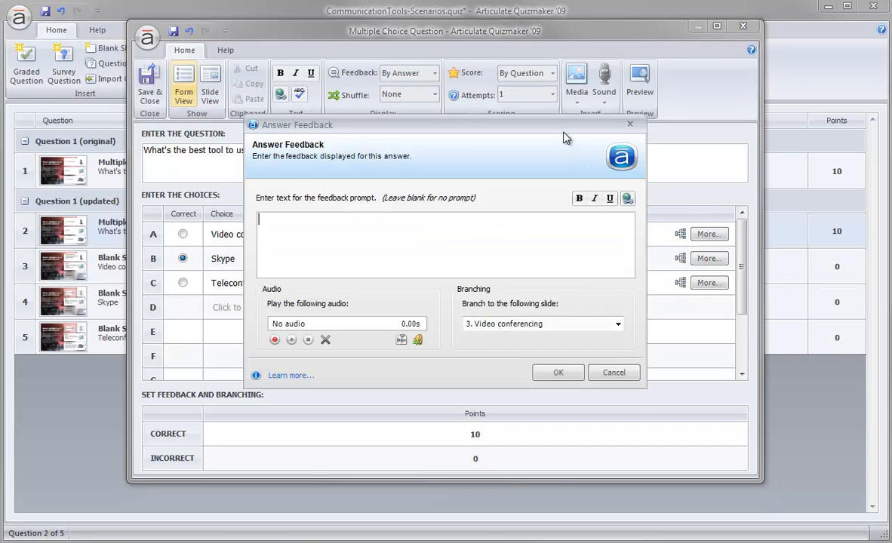
left_click_drag(562, 128, 558, 51)
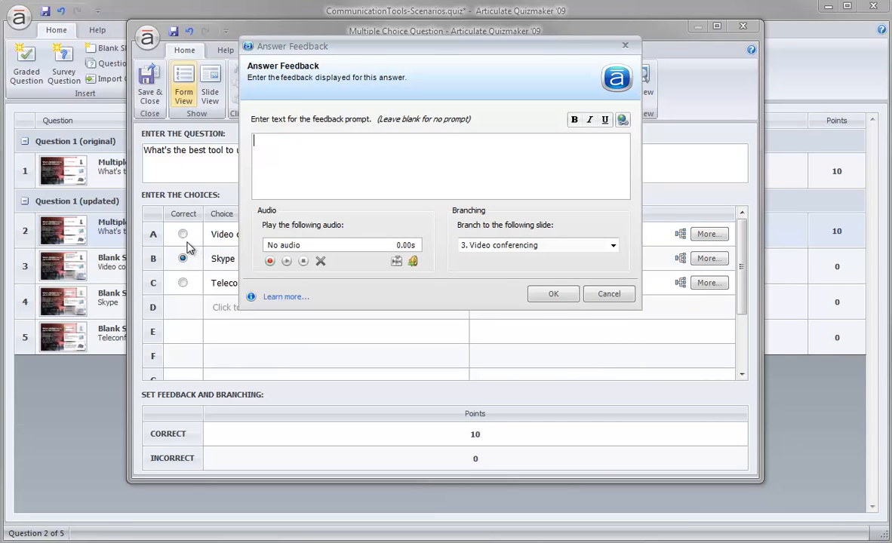
left_click(483, 247)
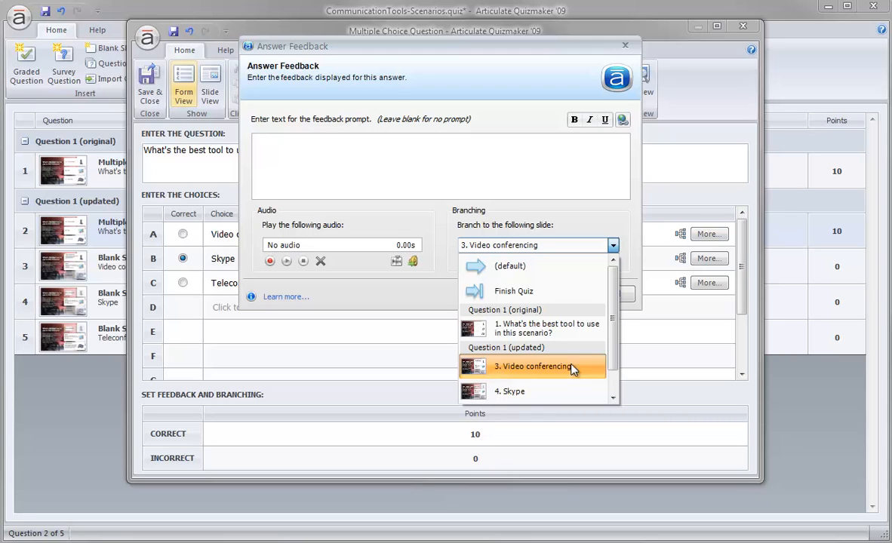
left_click(437, 295)
left_click(549, 297)
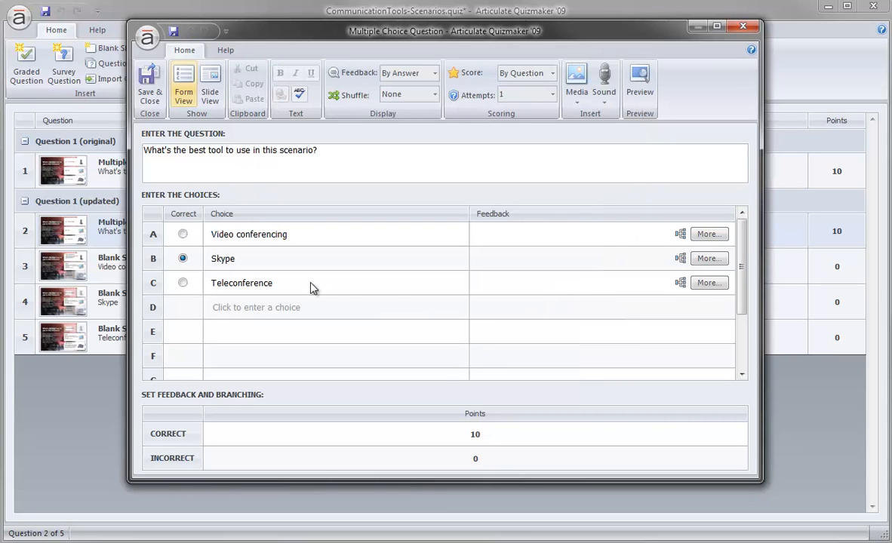
Check which slide the Skype answer branches to, and save and close the question
left_click(701, 261)
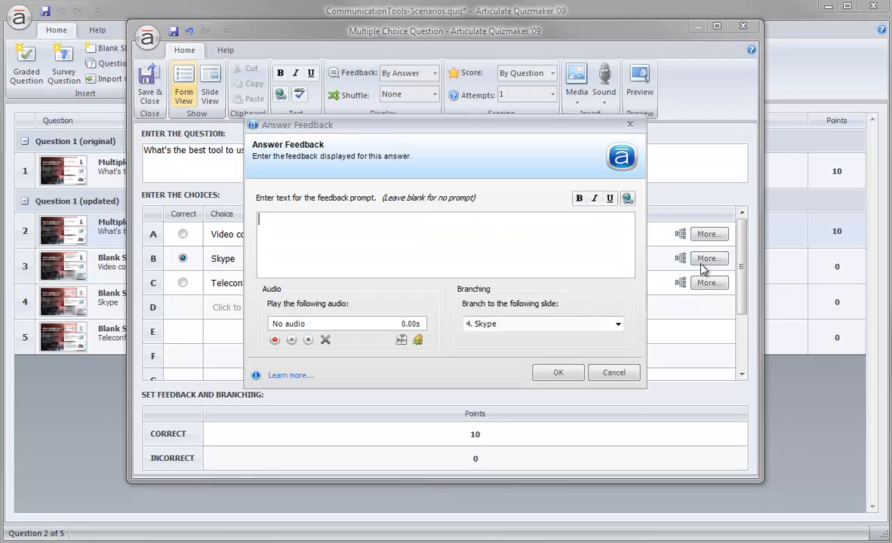
left_click(615, 324)
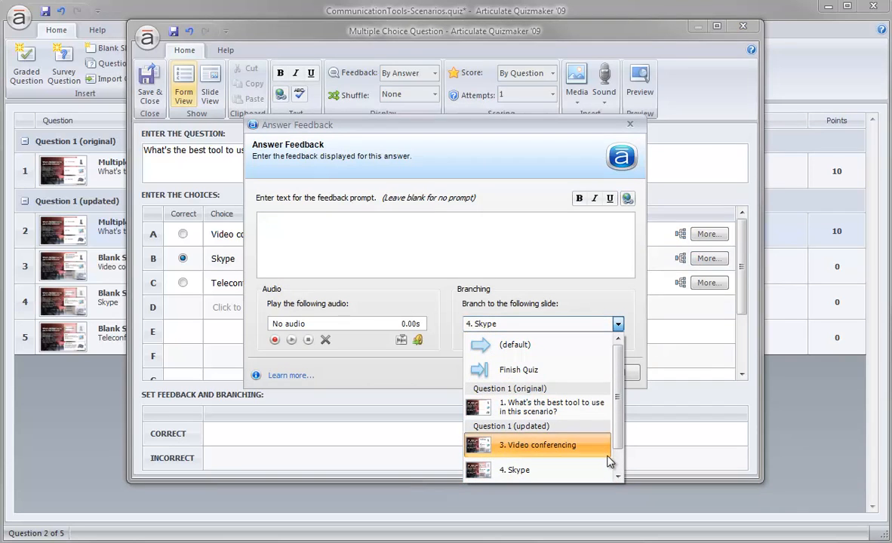
left_click(453, 368)
left_click(554, 374)
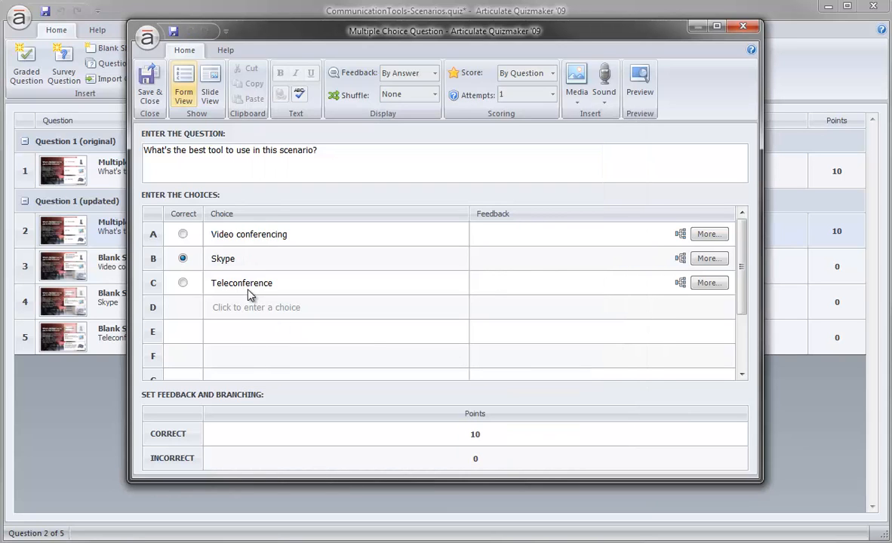
left_click(150, 95)
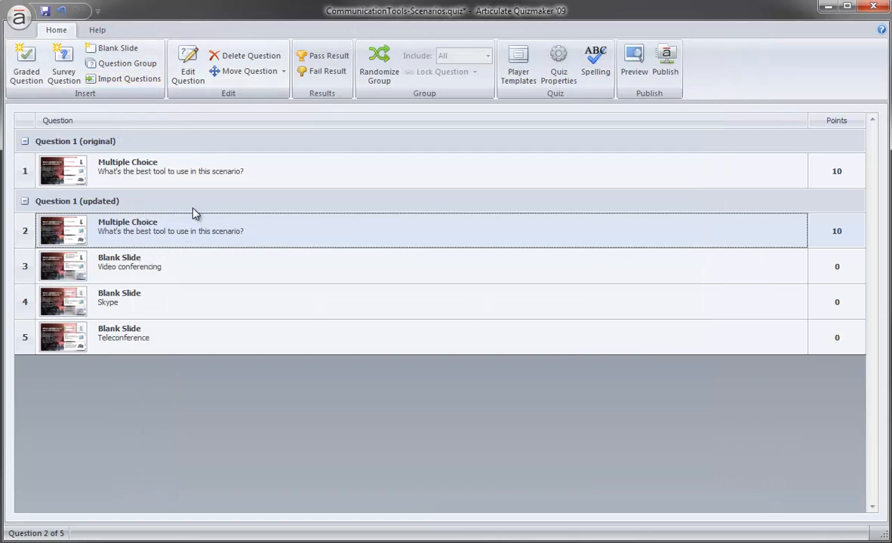
Examine the Video conferencing blank slide's answer marker, headings, feedback texts and Teleconference overlay in slide view, and save and close the slide
left_click(67, 270)
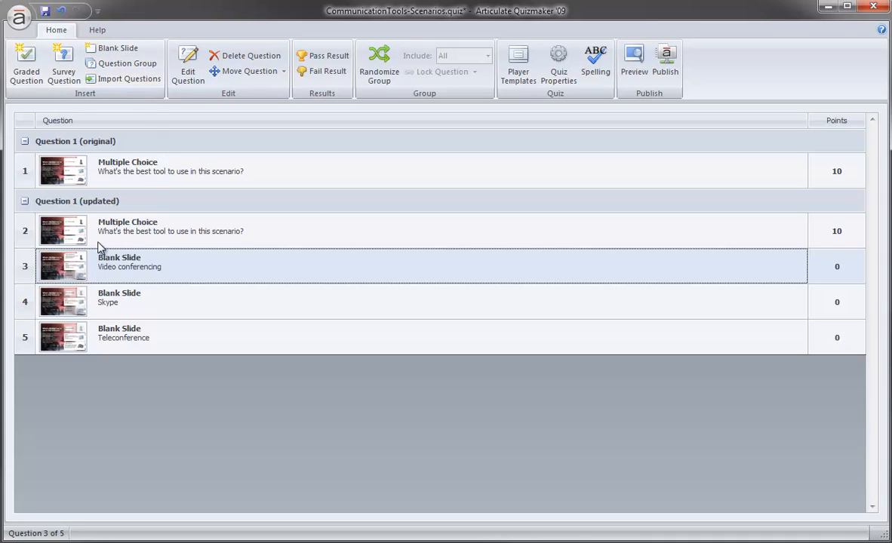
double_click(63, 269)
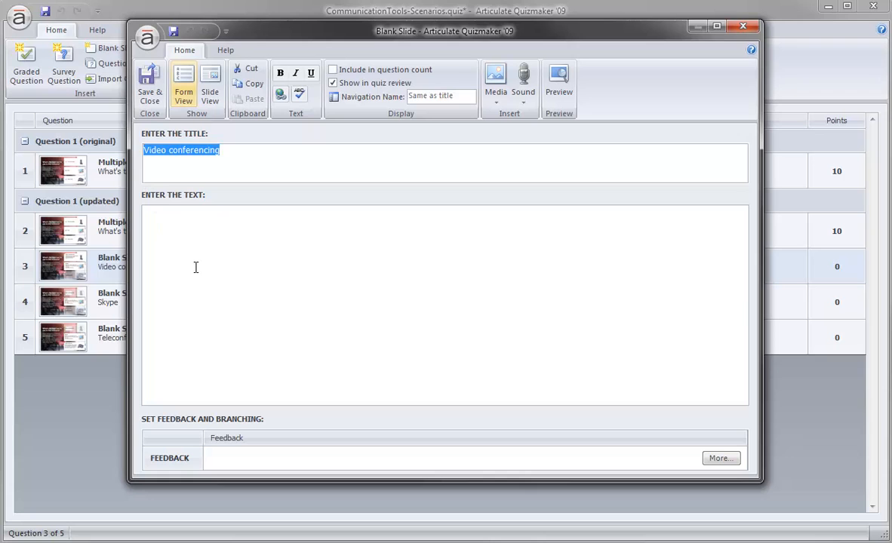
left_click(212, 96)
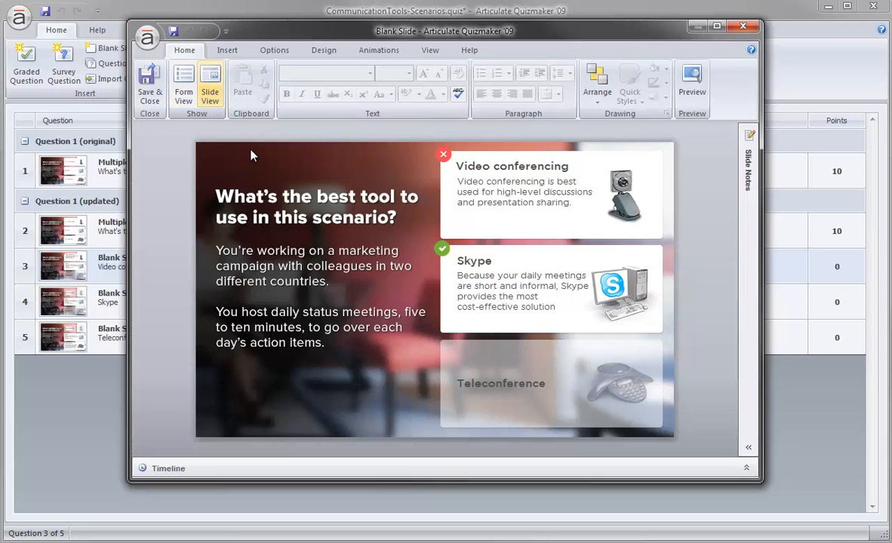
left_click(415, 168)
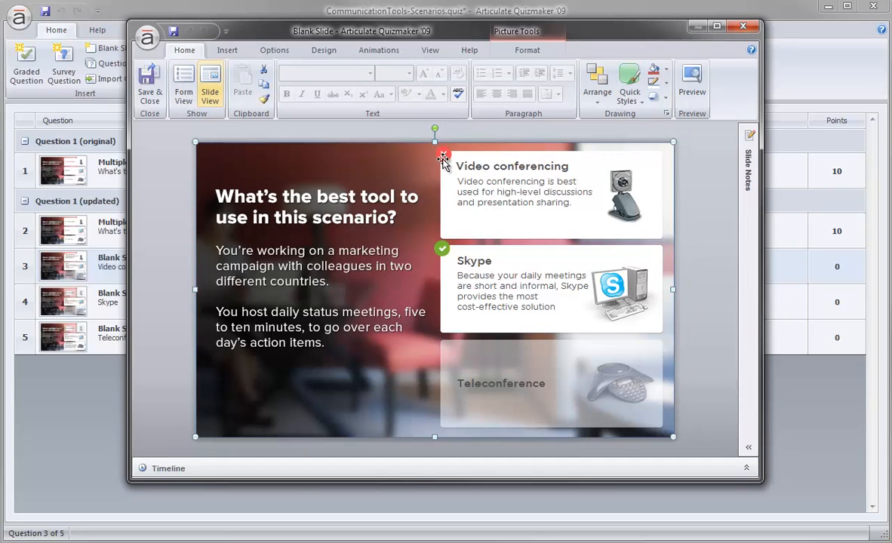
left_click(442, 155)
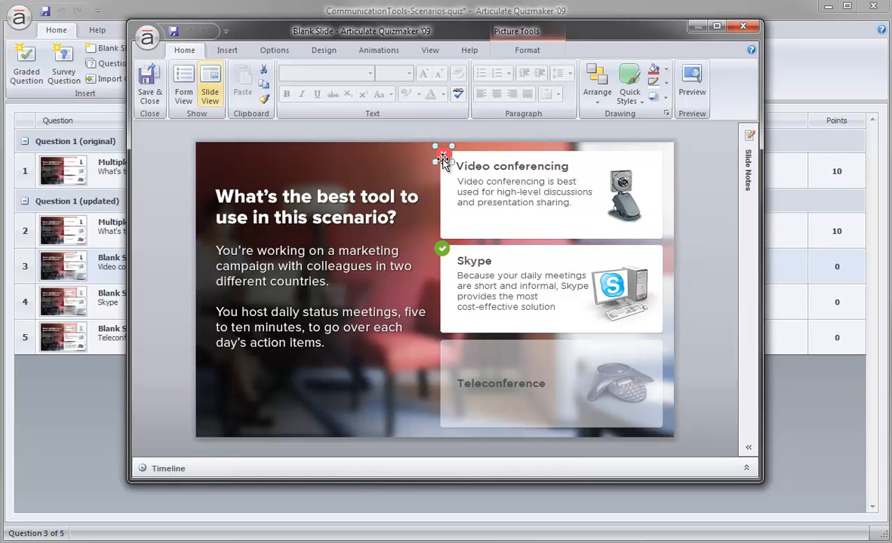
left_click(494, 170)
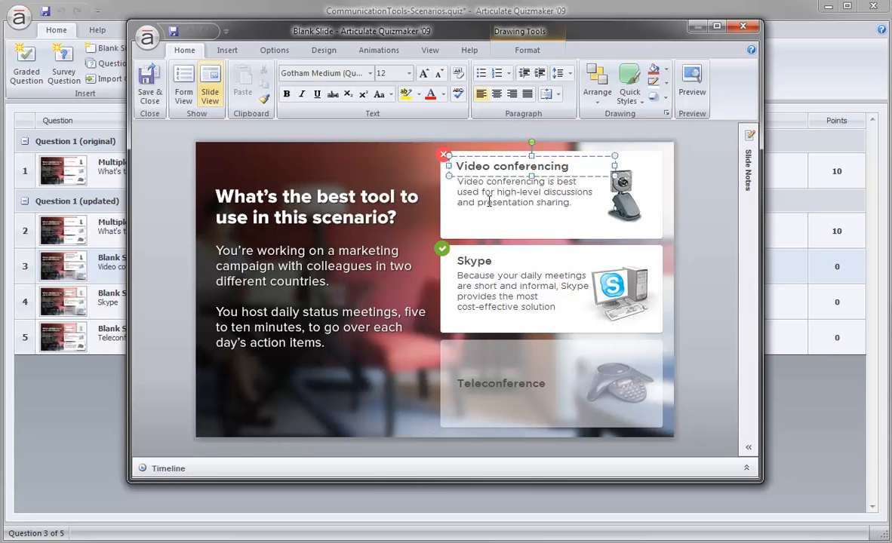
left_click(488, 202)
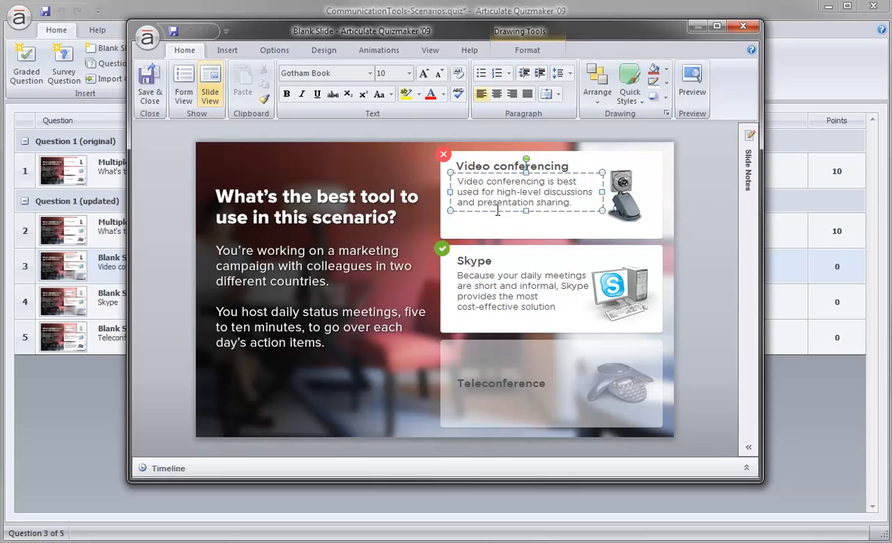
left_click(477, 259)
left_click(481, 294)
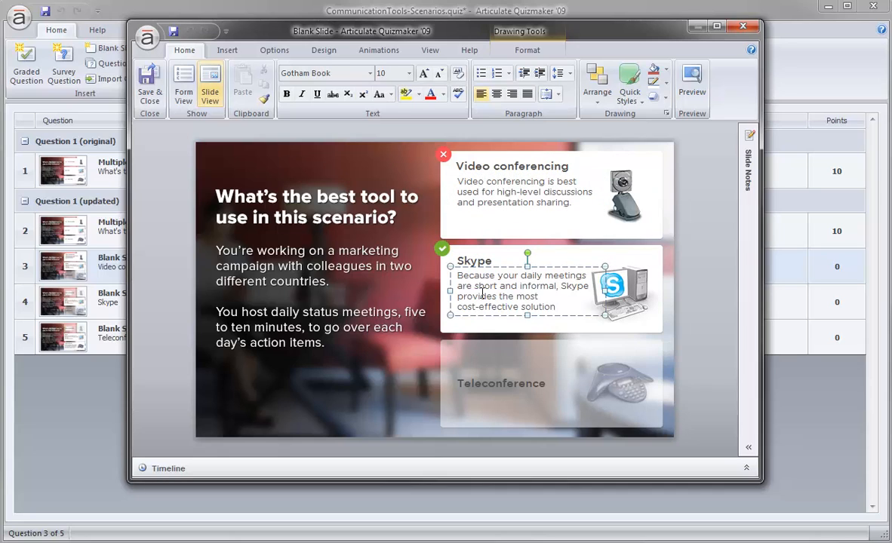
left_click(453, 352)
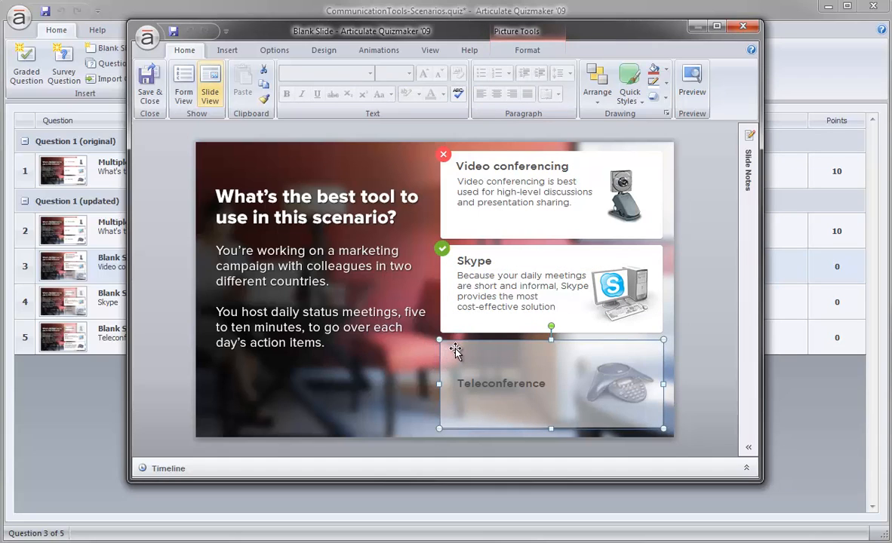
left_click(147, 82)
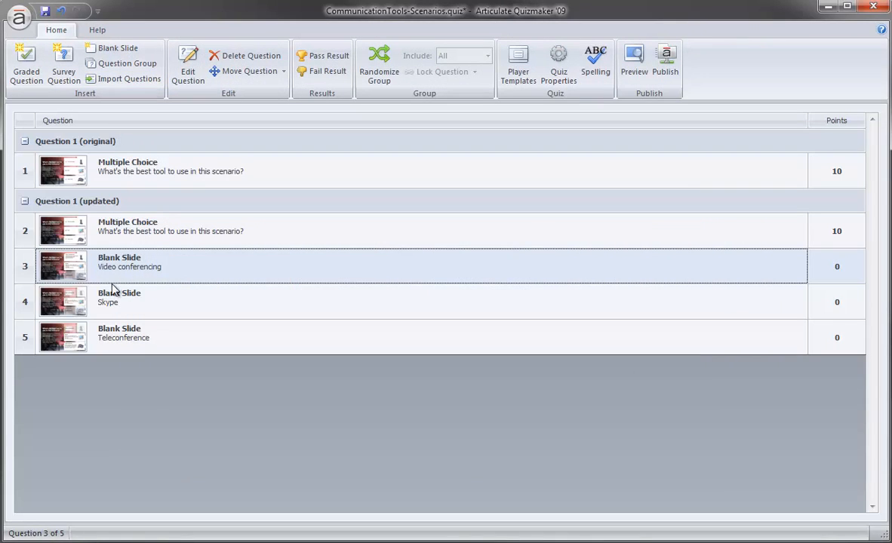
left_click(73, 298)
left_click(73, 334)
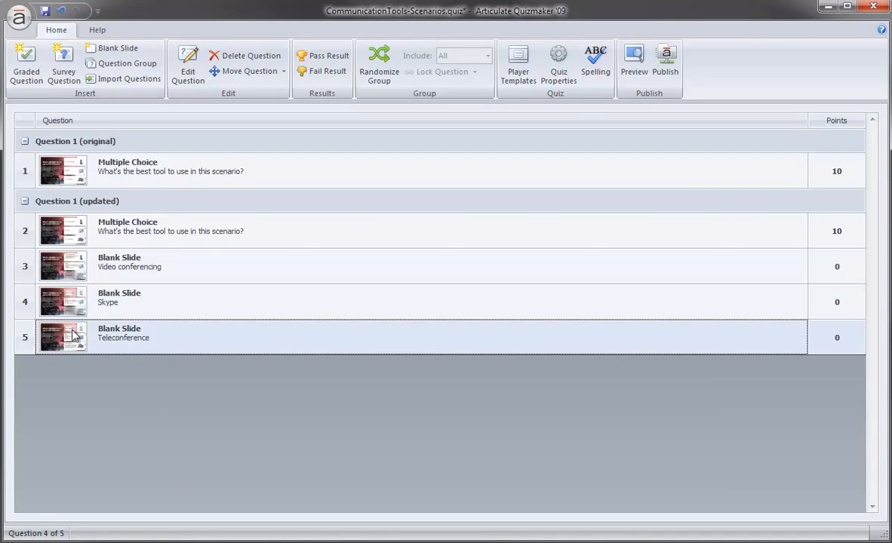
left_click(67, 231)
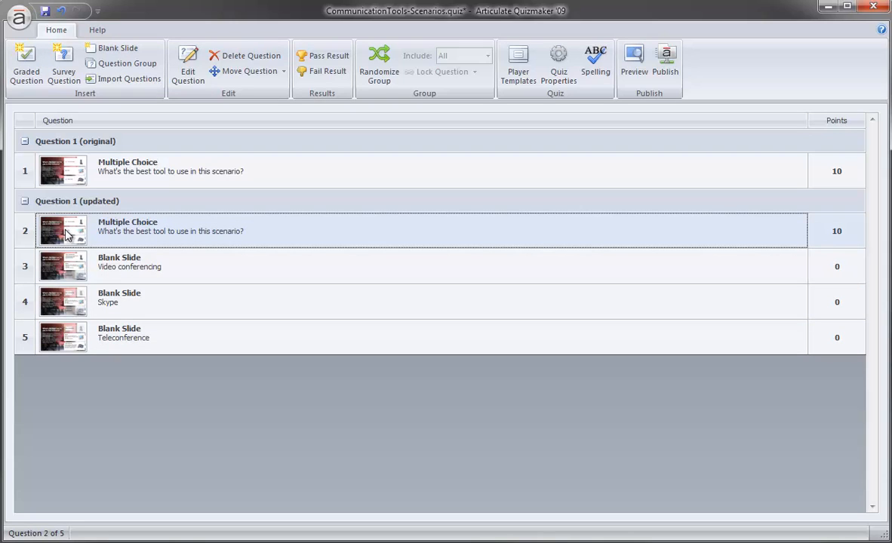
left_click(71, 251)
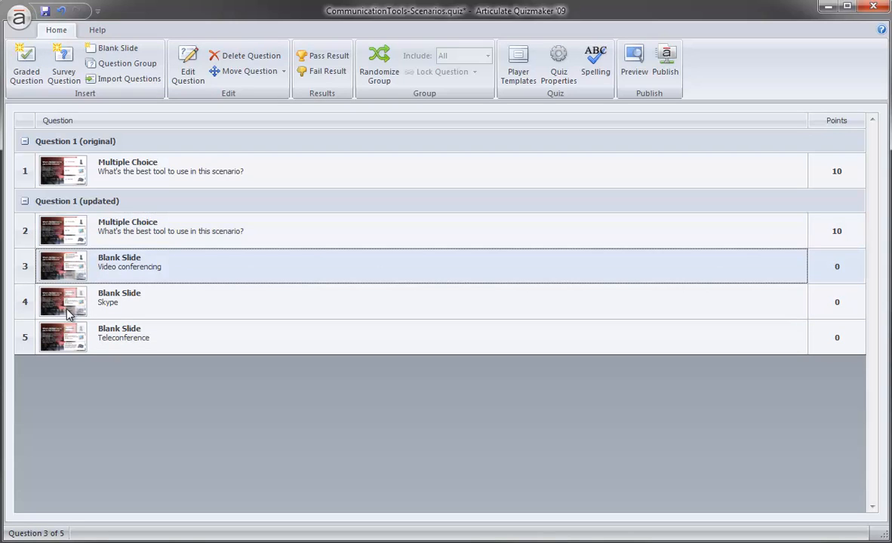
left_click(70, 295)
left_click(74, 336)
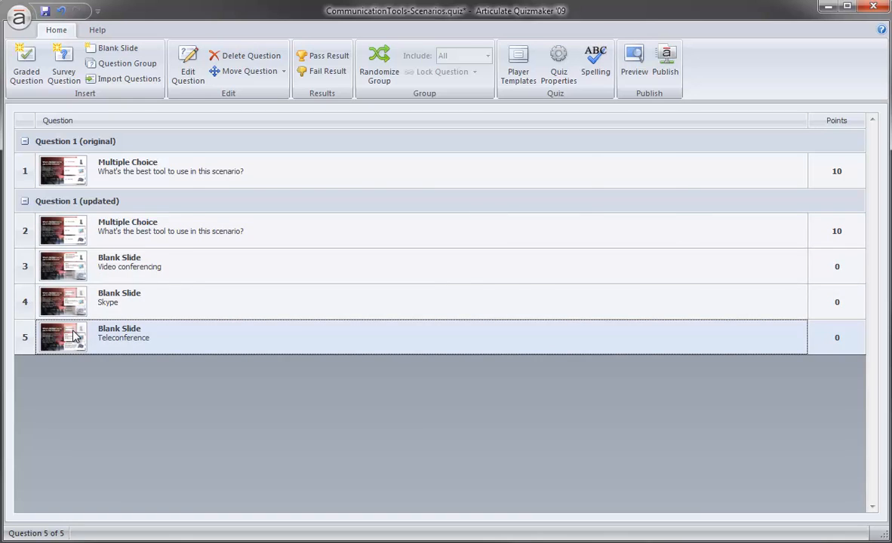